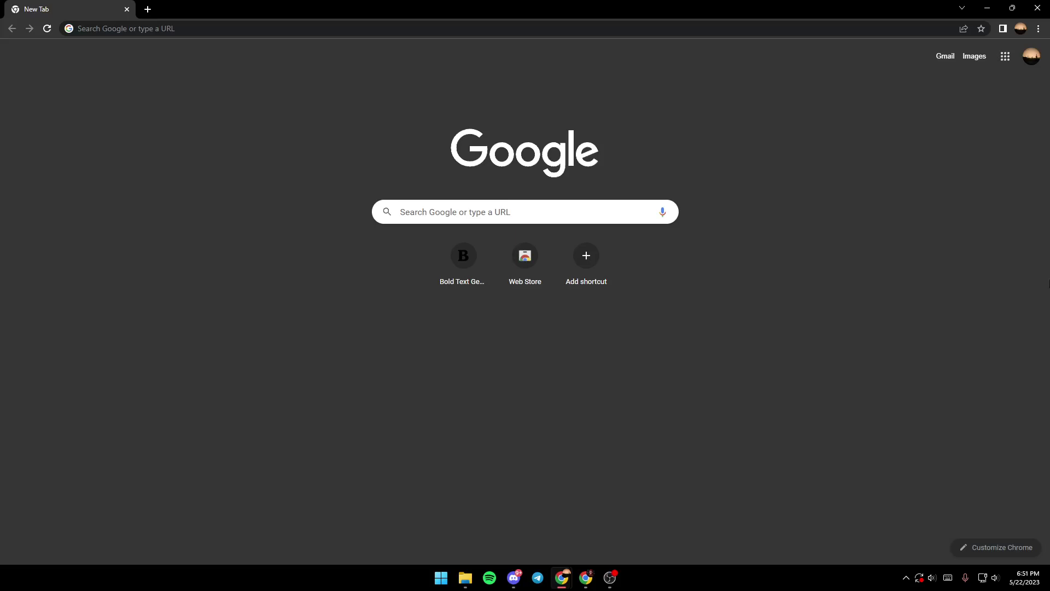
- Run a Google search for 'twitch' in Chrome
left_click(570, 209)
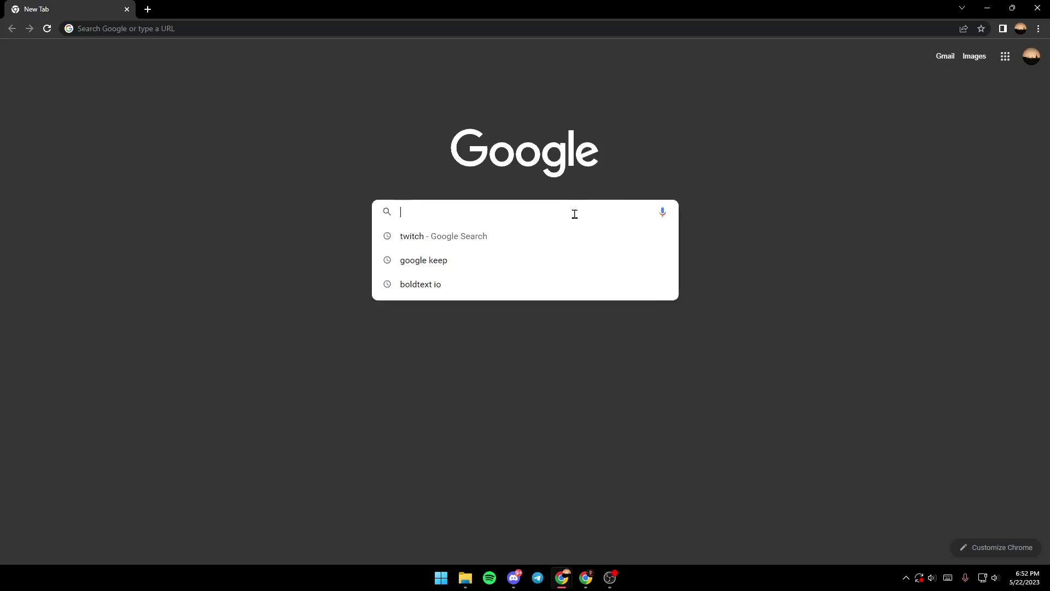
type("twit")
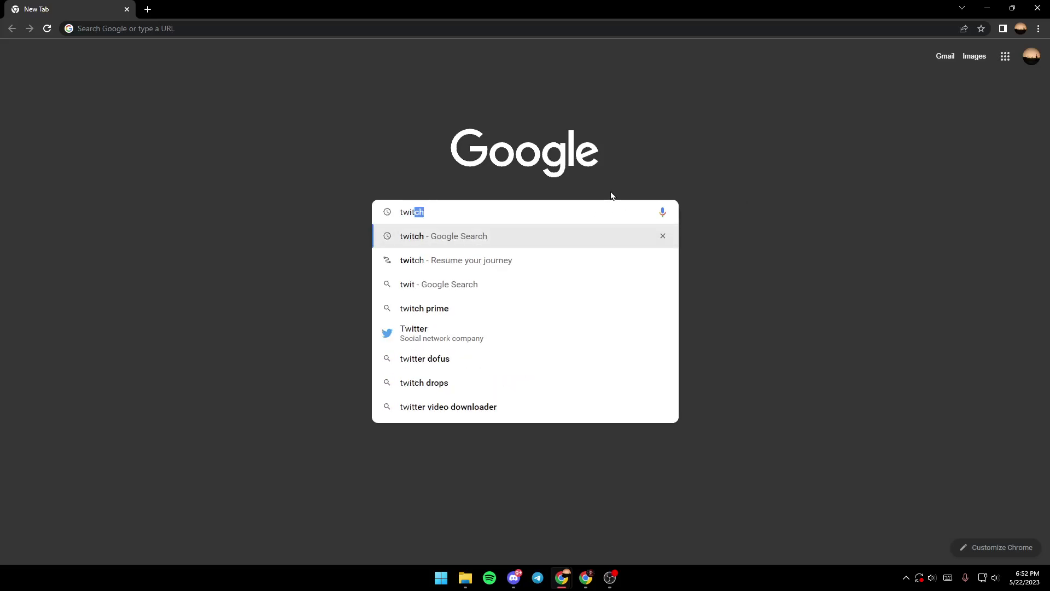
type("ch")
key("Return")
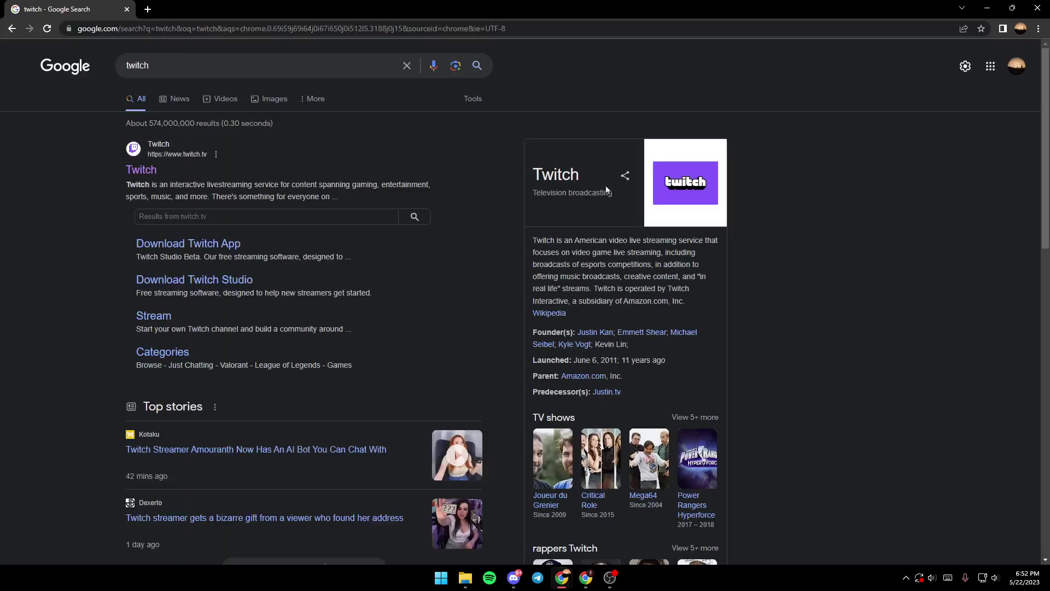
- Open the official Twitch site, then open and close the Whispers panel
left_click(143, 169)
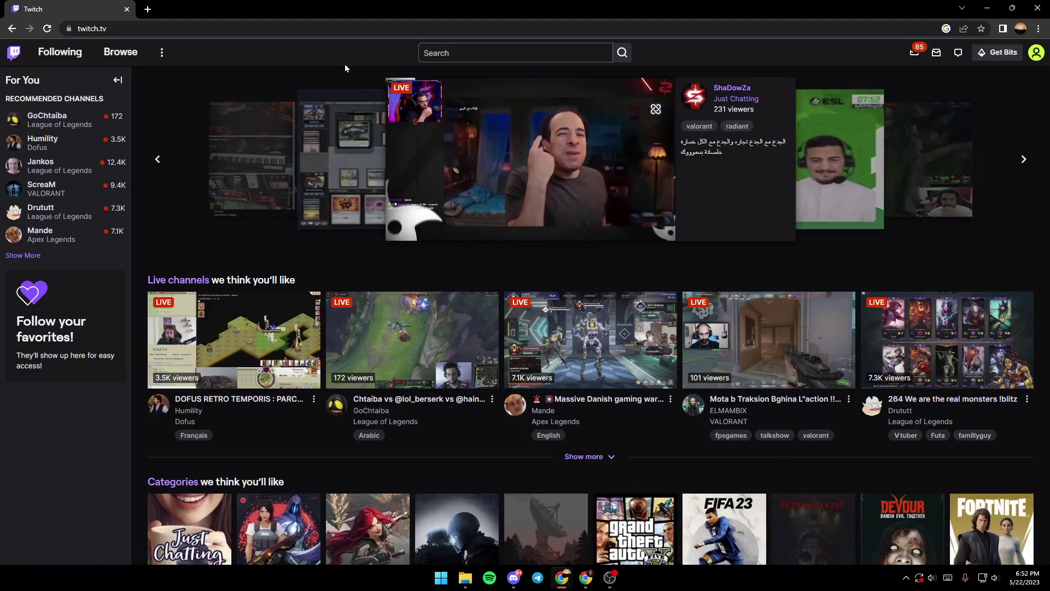
left_click(958, 54)
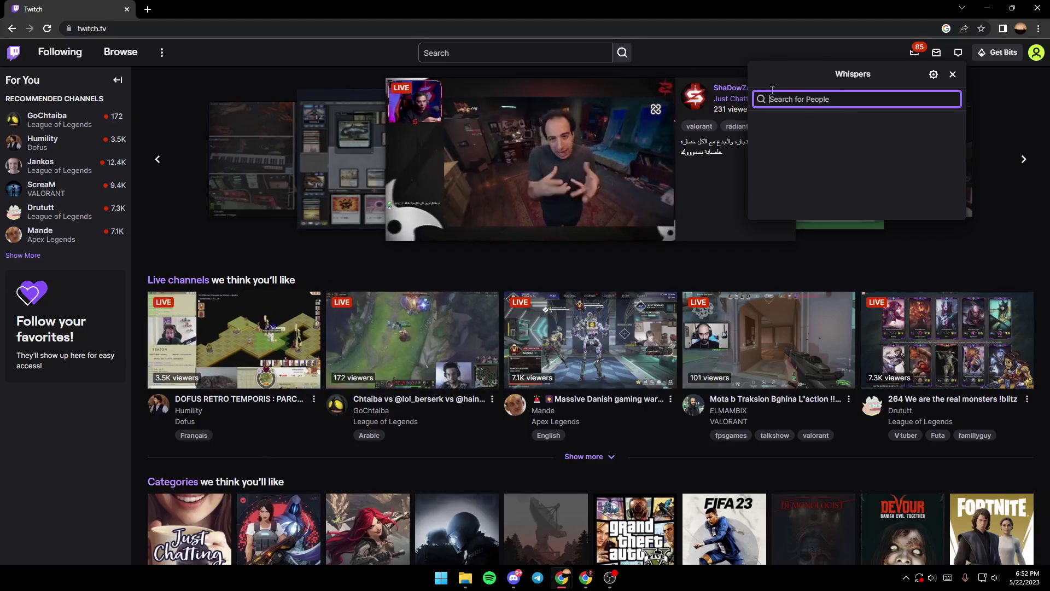
left_click(775, 47)
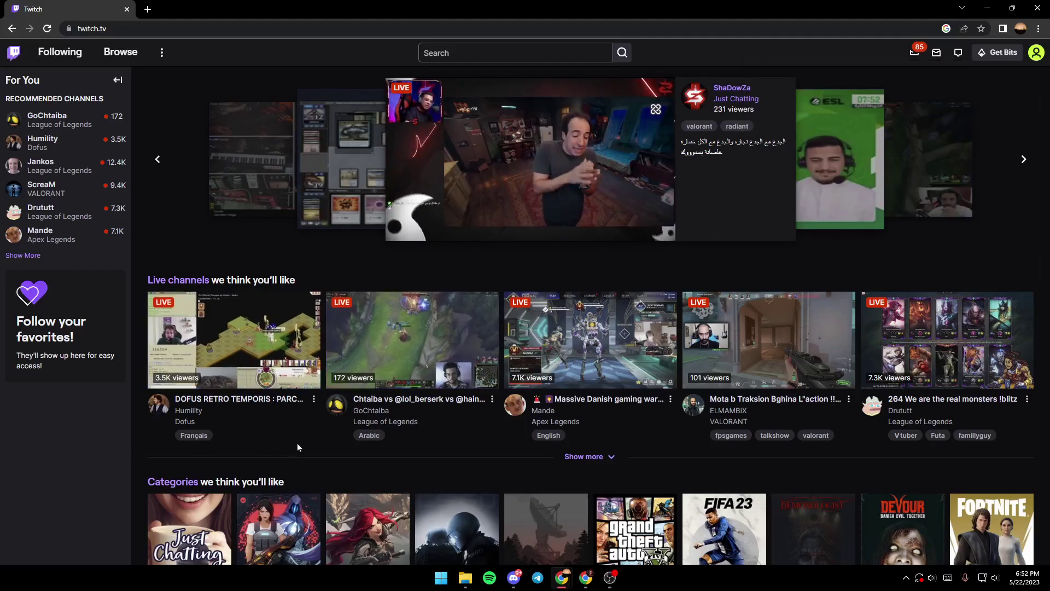
scroll(298, 447, "down", 1)
scroll(326, 433, "down", 1)
scroll(320, 394, "down", 1)
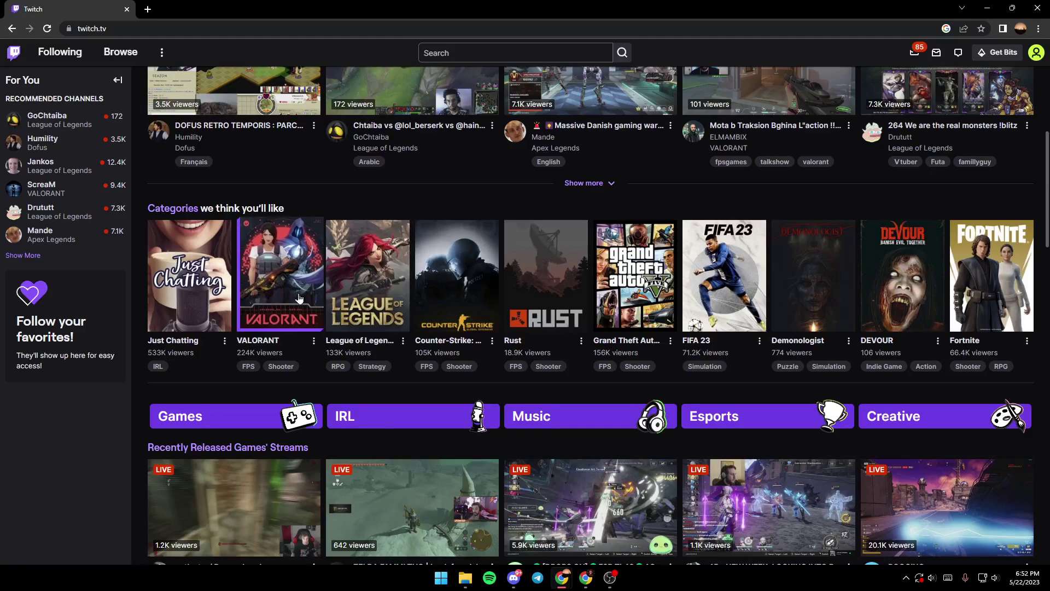
- Open helydia's live stream from the VALORANT category page
left_click(270, 302)
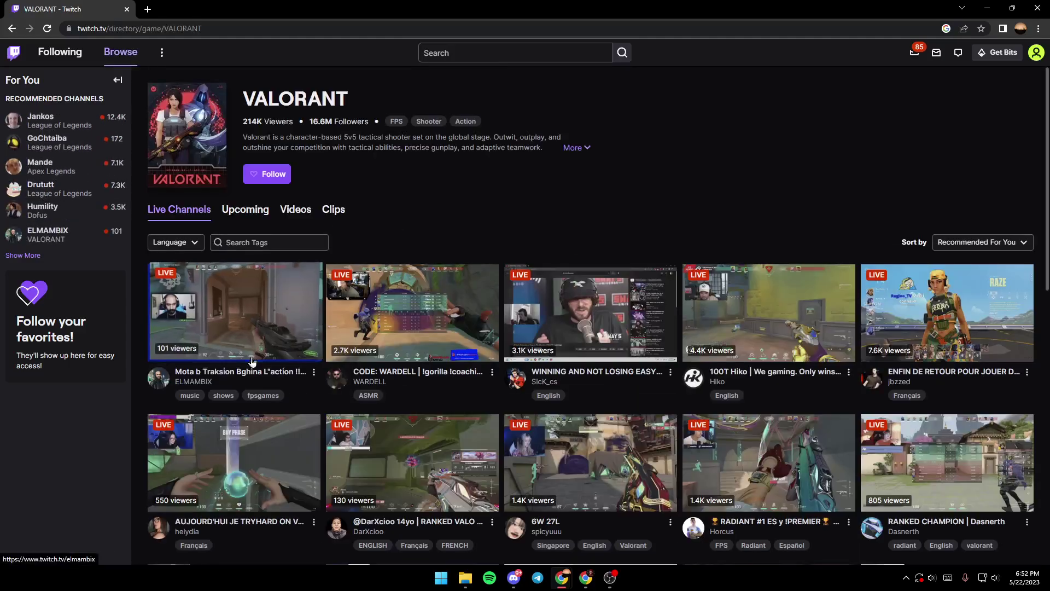
scroll(632, 238, "down", 2)
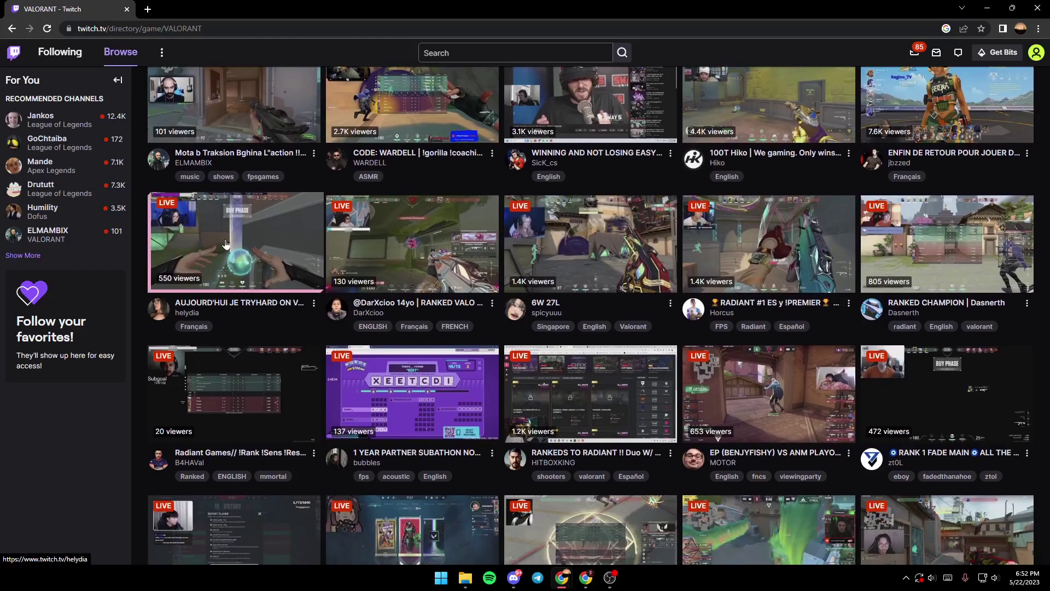
left_click(225, 243)
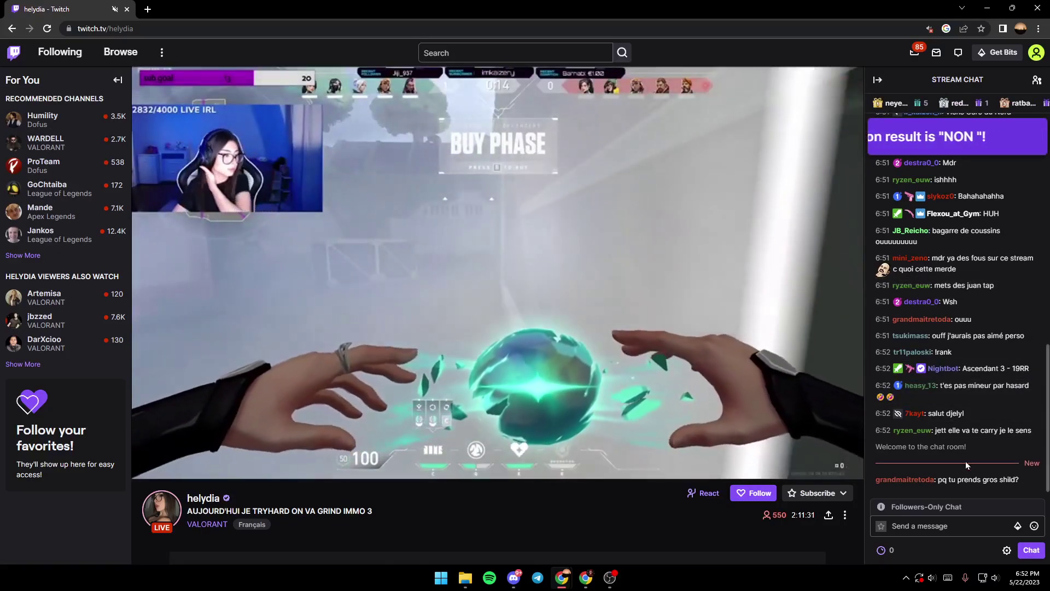
scroll(970, 447, "up", 2)
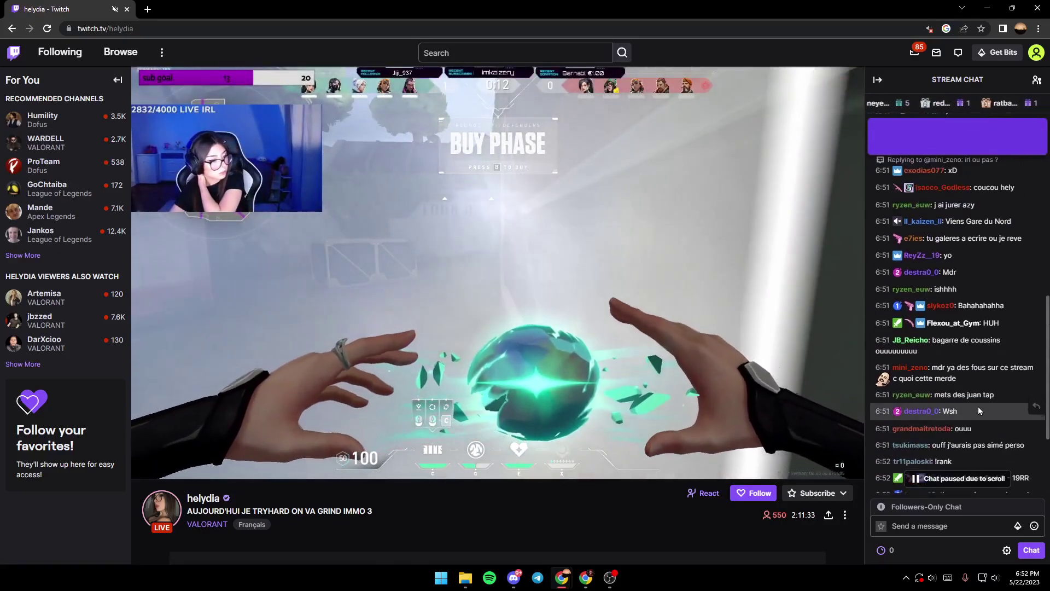
scroll(978, 411, "up", 4)
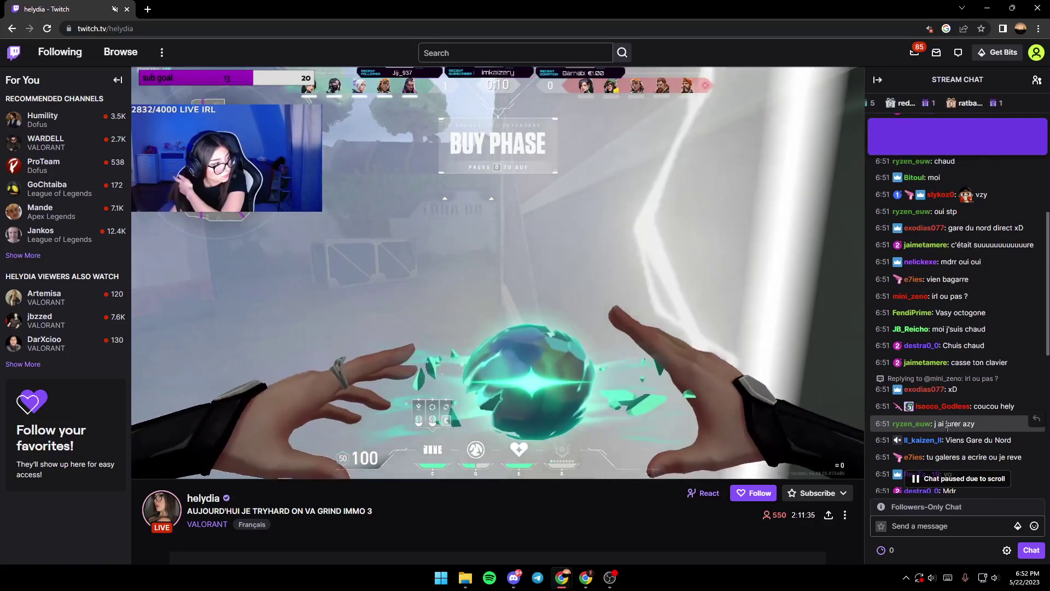
scroll(943, 418, "up", 3)
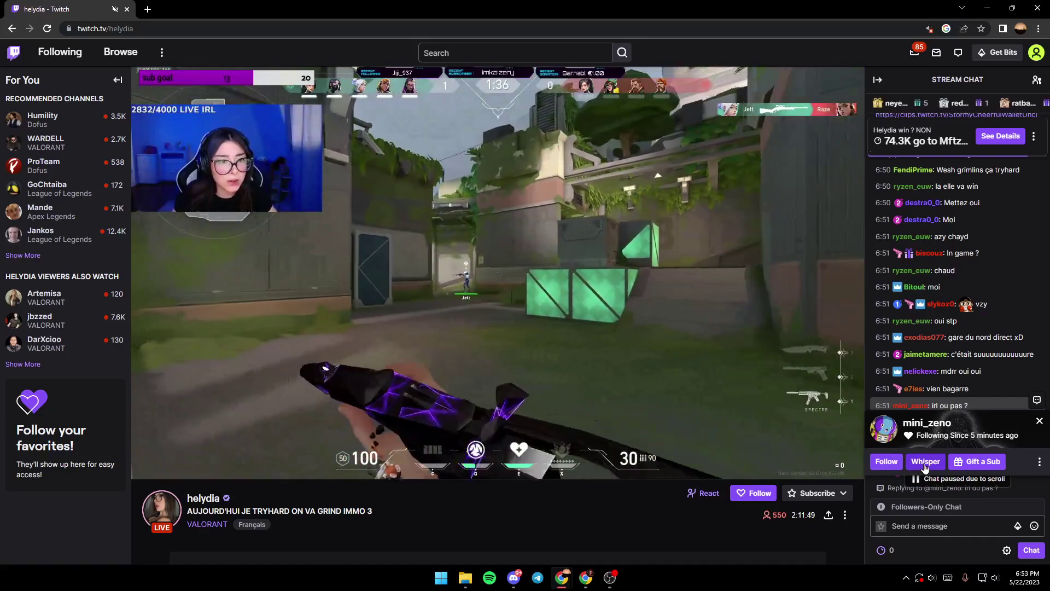
left_click(924, 461)
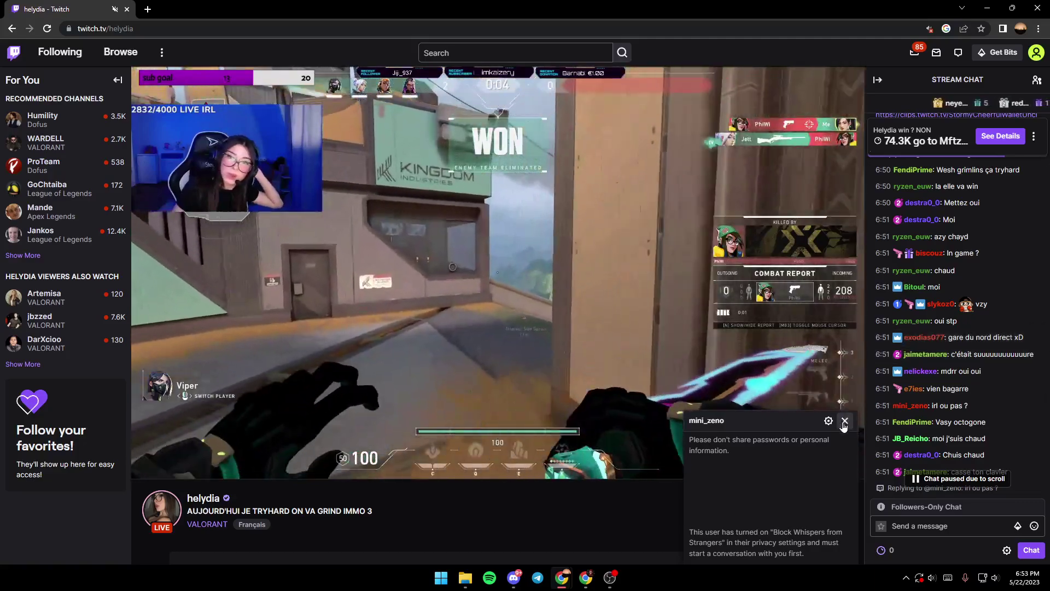
left_click(845, 421)
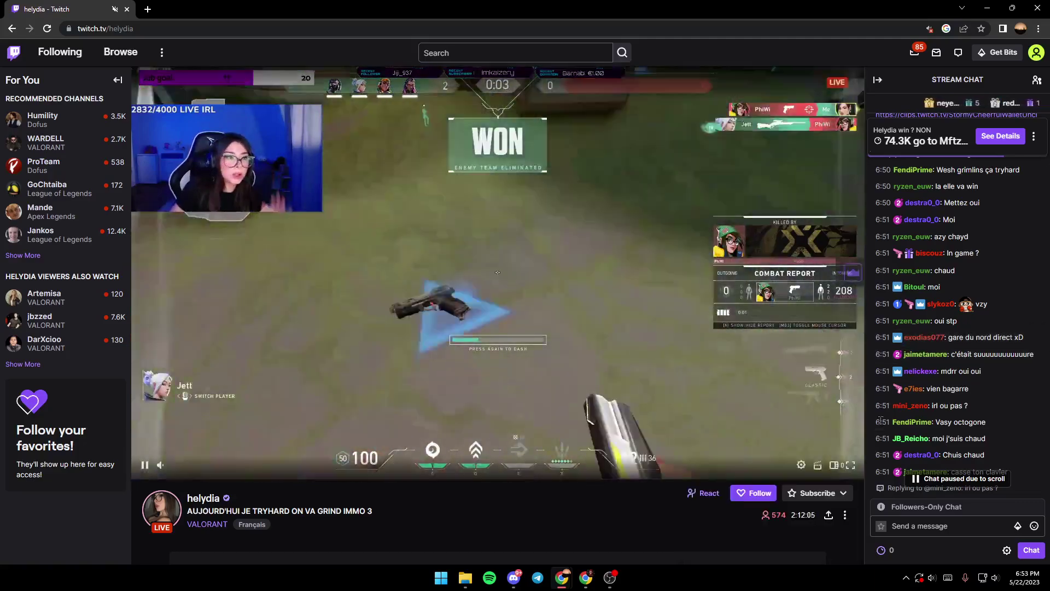
scroll(957, 407, "up", 3)
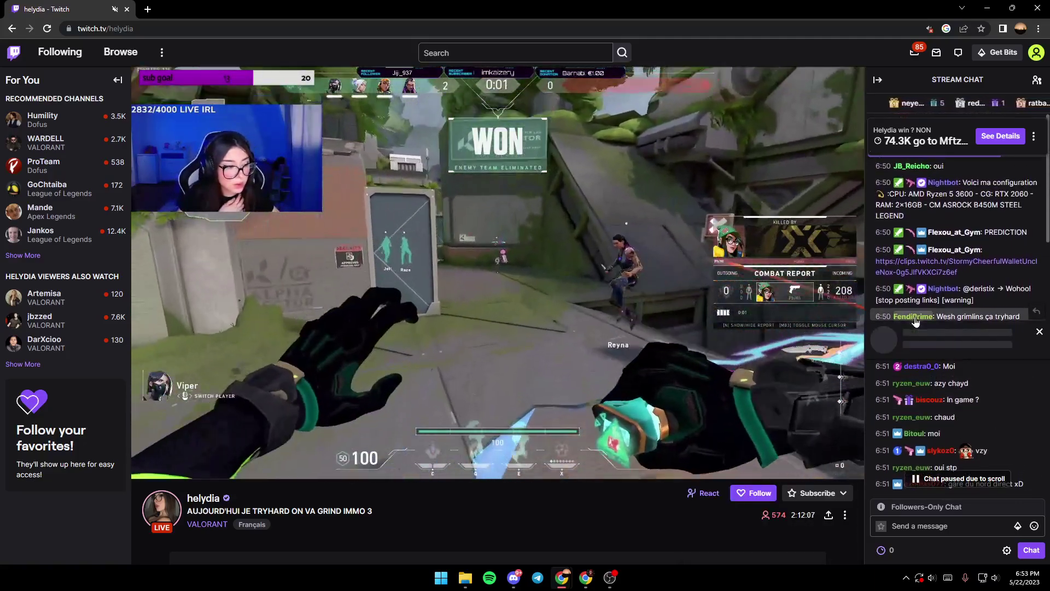
left_click(917, 319)
left_click(930, 370)
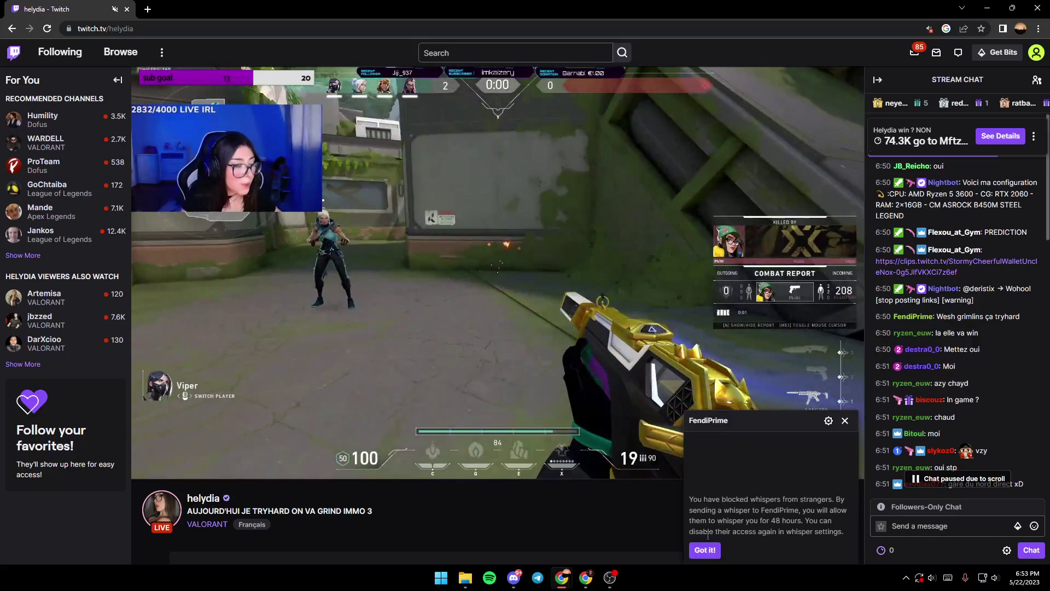
left_click(704, 550)
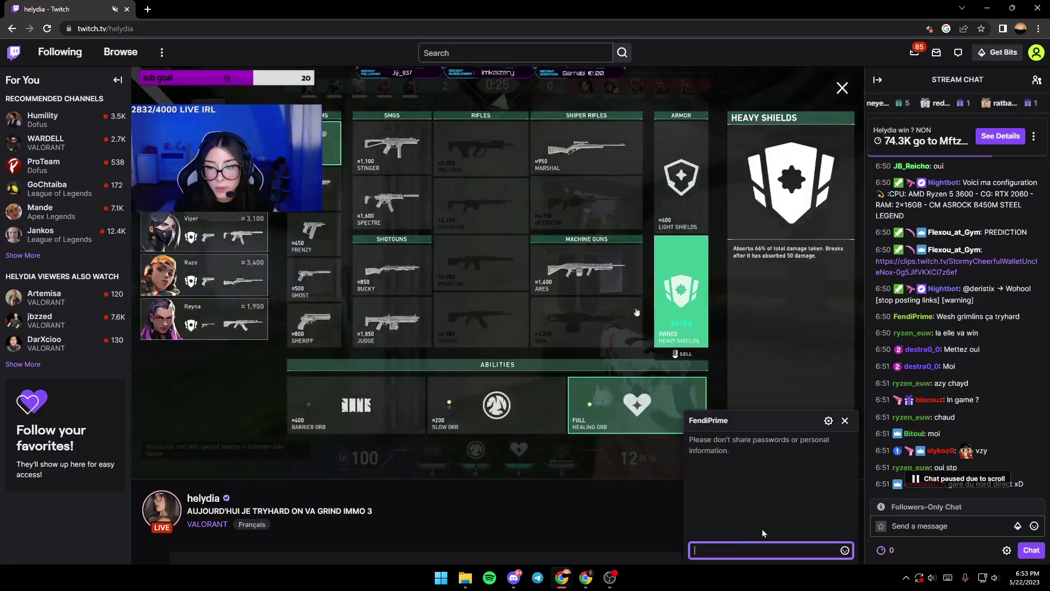
type("he")
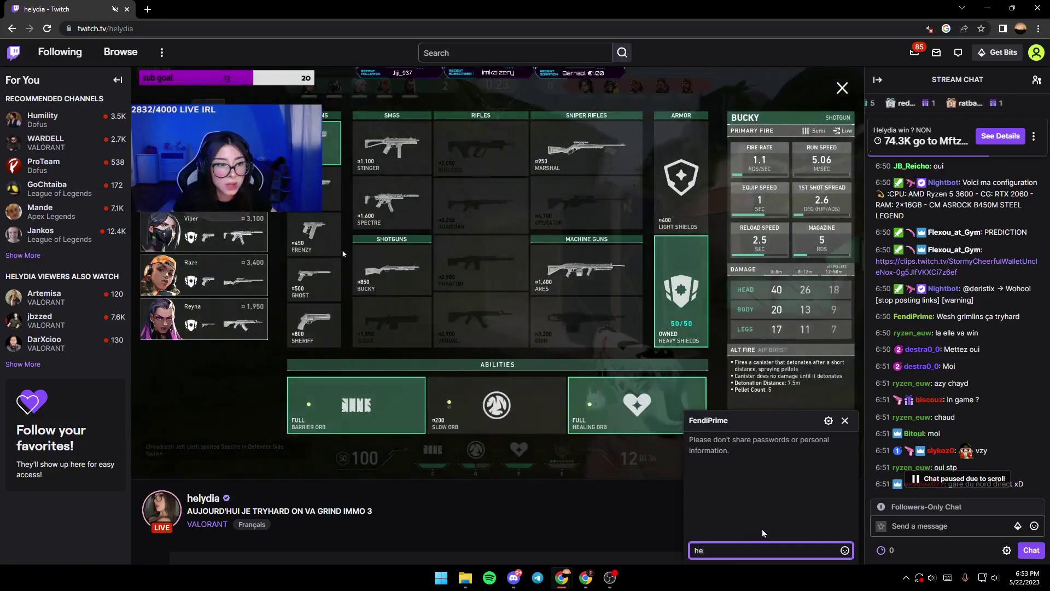
type("llo ")
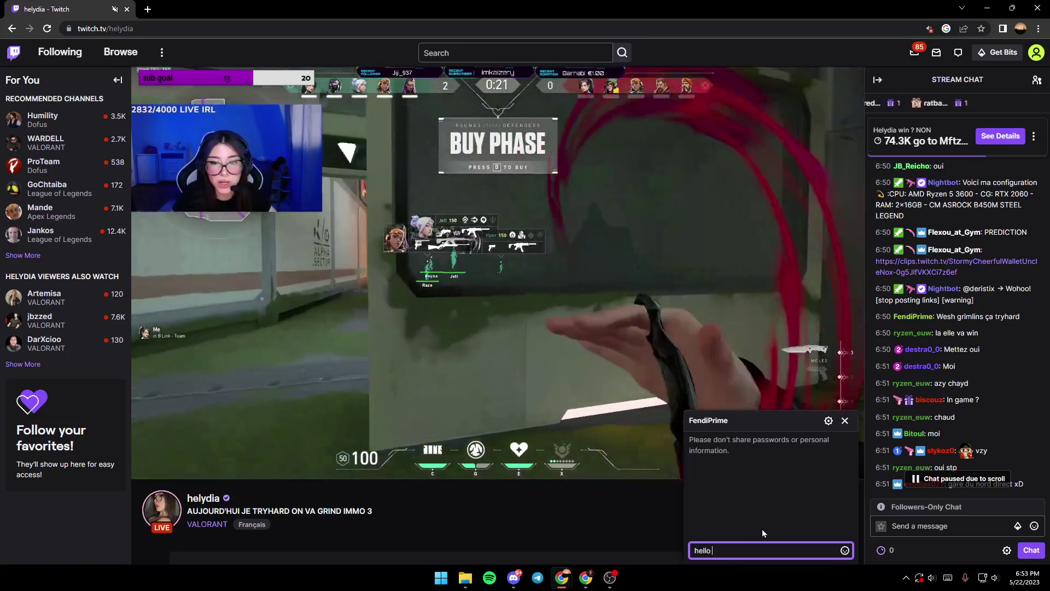
type("!")
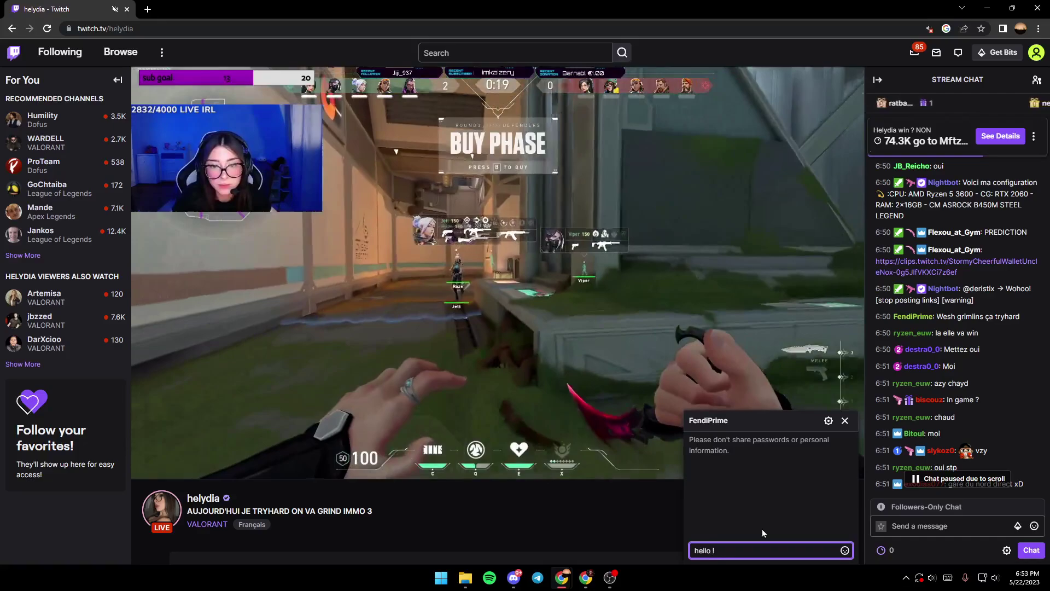
key("Return")
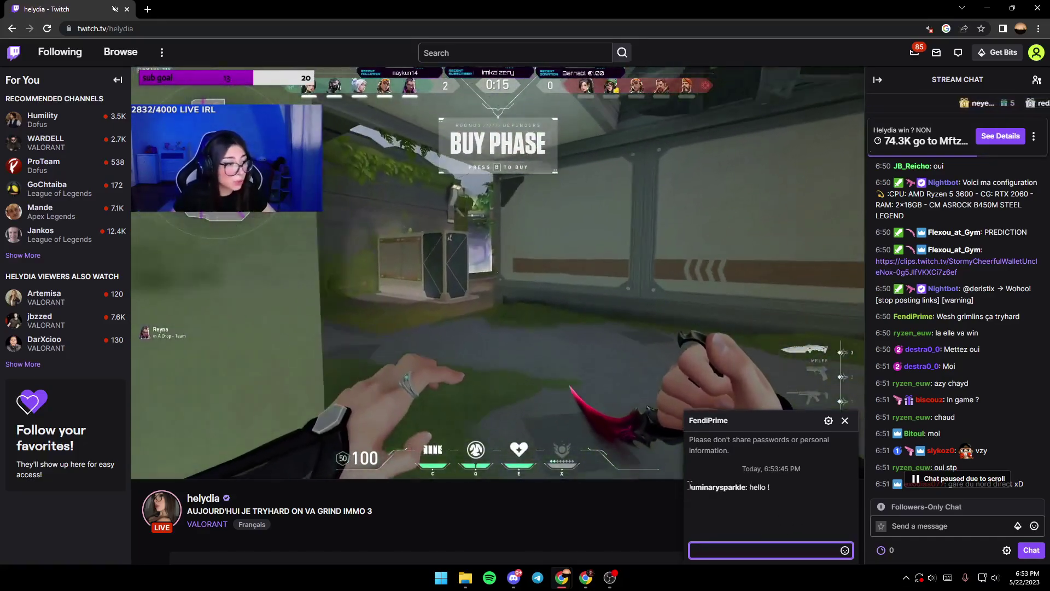
- Select the sent 'hello !' text and check the Whispers conversation list
left_click_drag(689, 487, 766, 487)
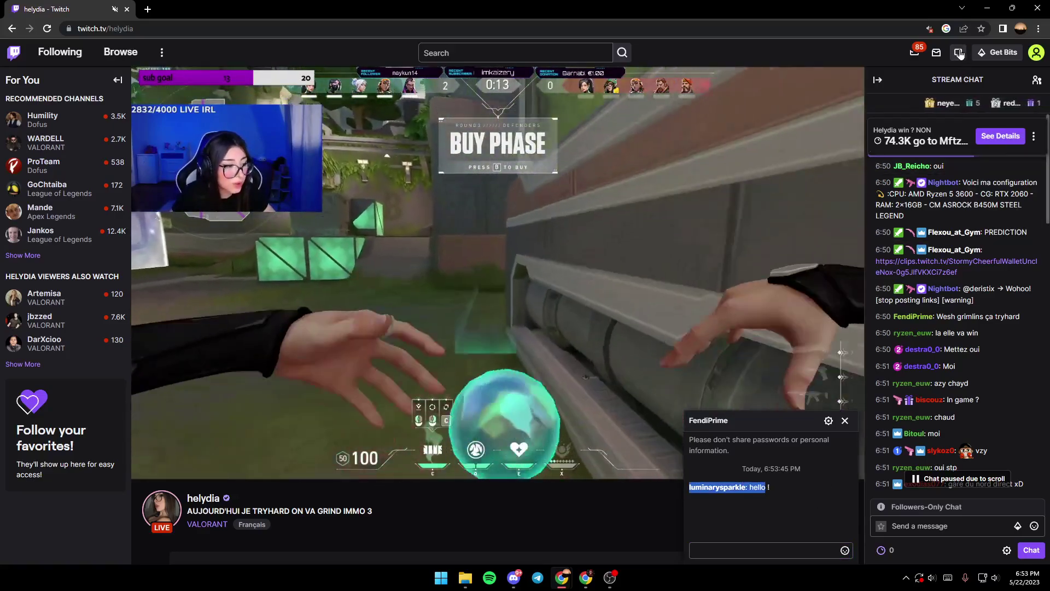
left_click(959, 54)
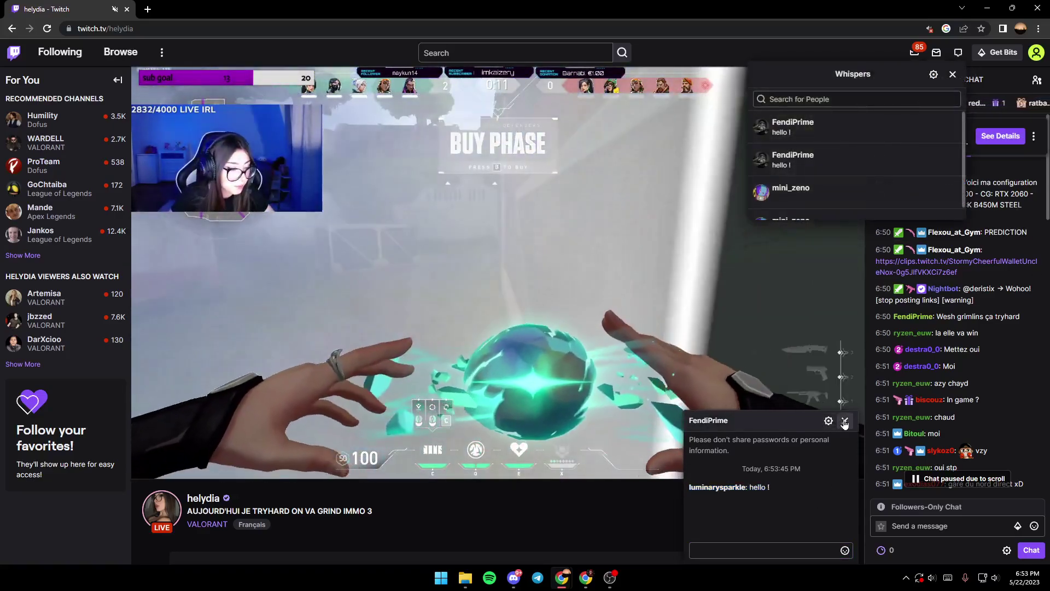
left_click(843, 421)
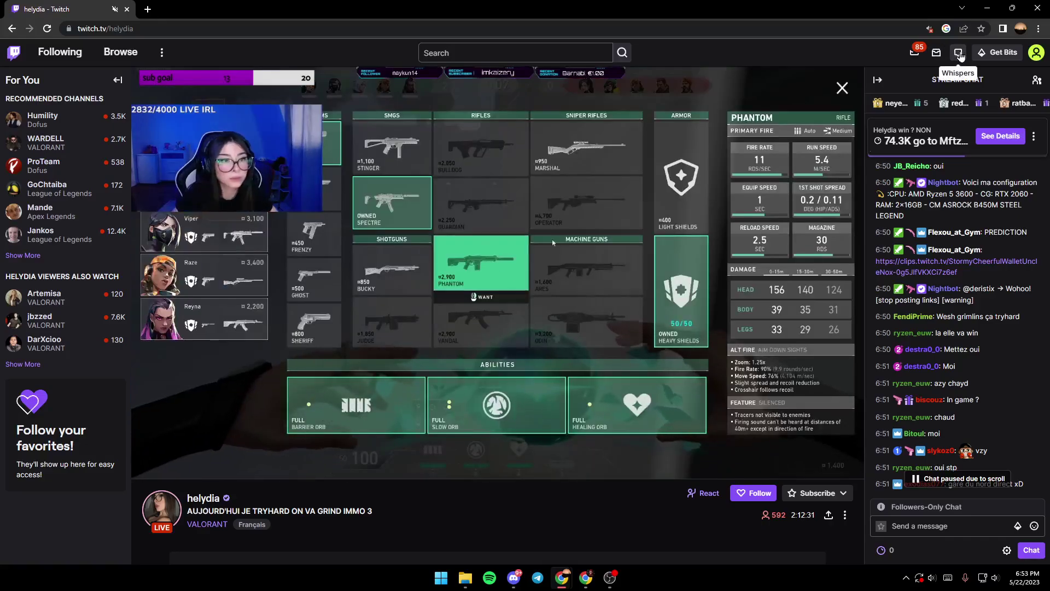
left_click(960, 54)
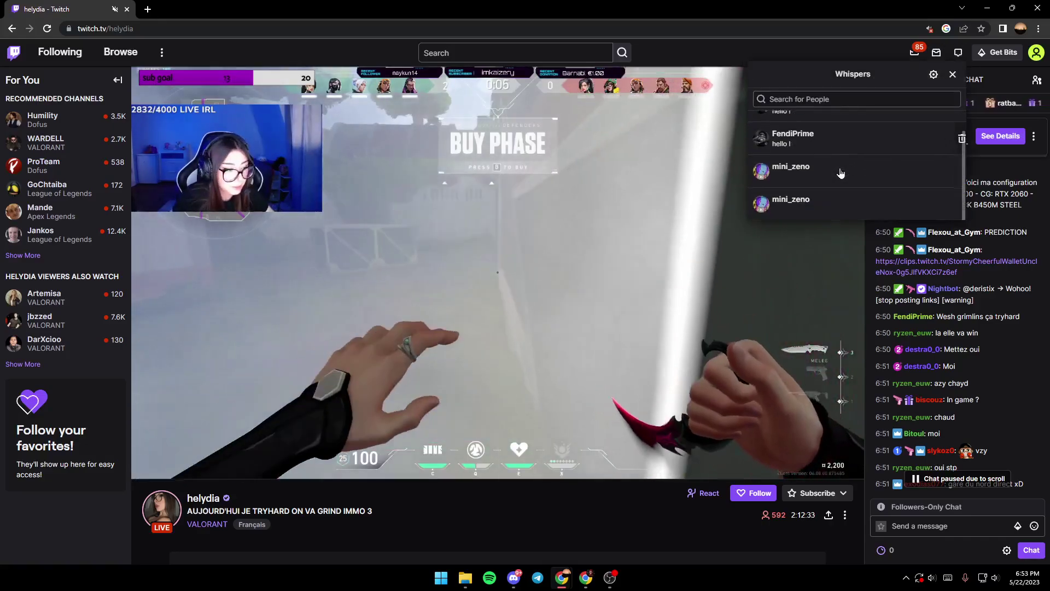
scroll(840, 173, "up", 2)
scroll(845, 176, "down", 2)
scroll(848, 181, "up", 1)
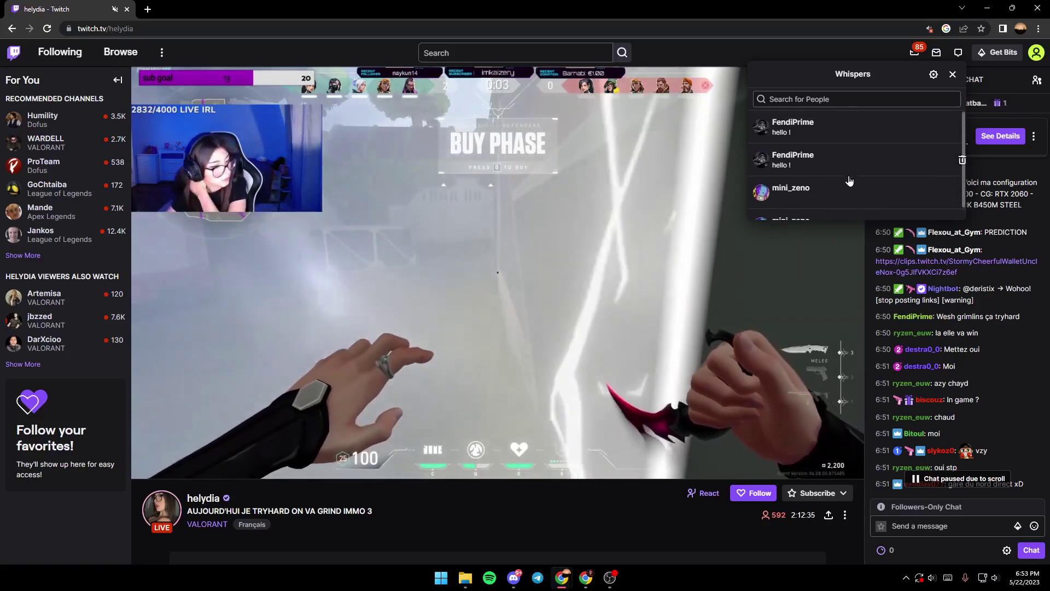
mouse_move(821, 127)
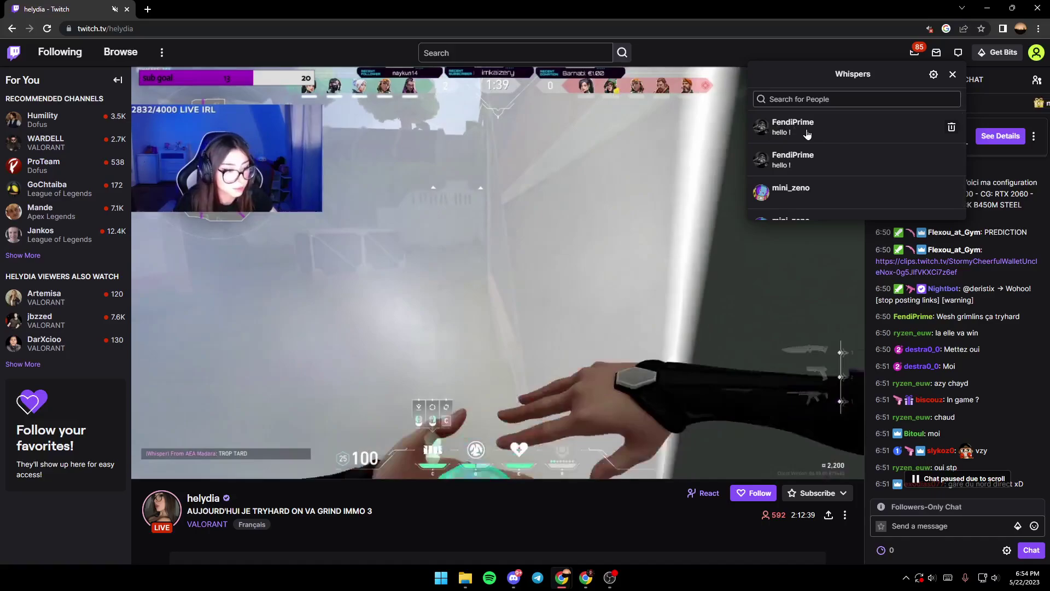
left_click(803, 132)
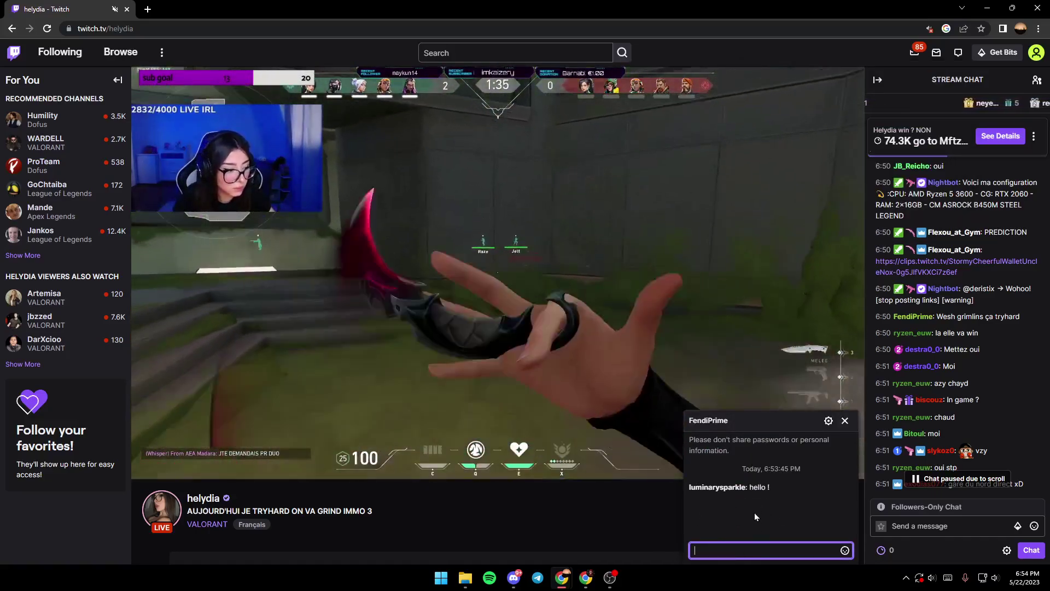
left_click(844, 421)
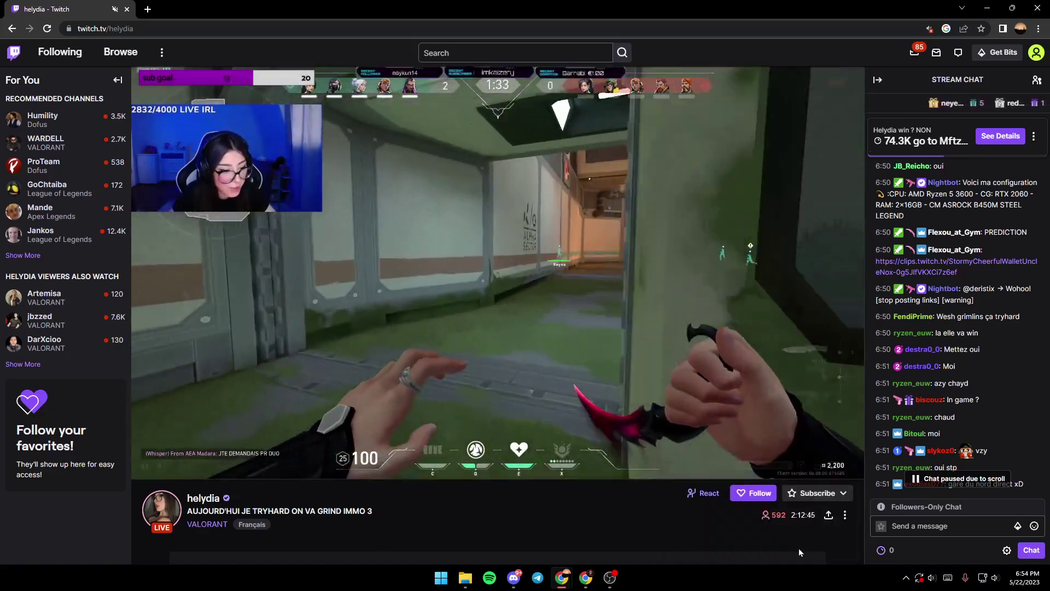